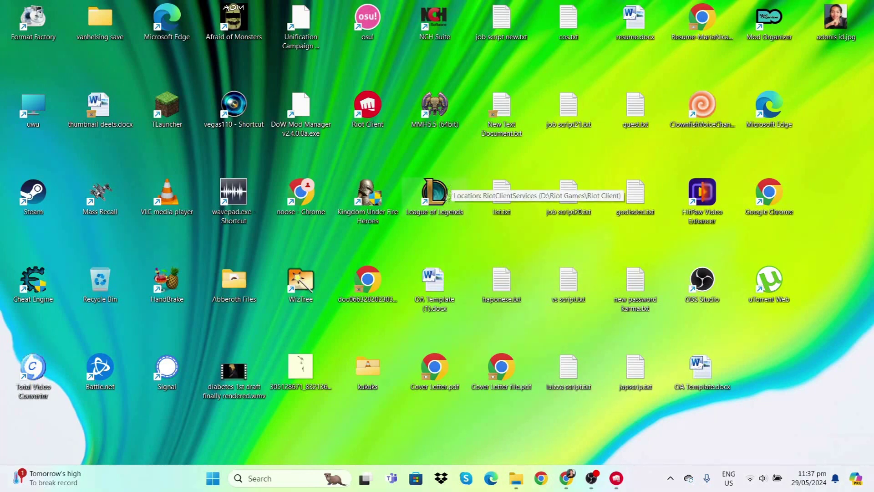
# Repair League of Legends from its Riot Client settings and dismiss the up-to-date notice
pyautogui.doubleClick(446, 194)
pyautogui.rightClick(446, 189)
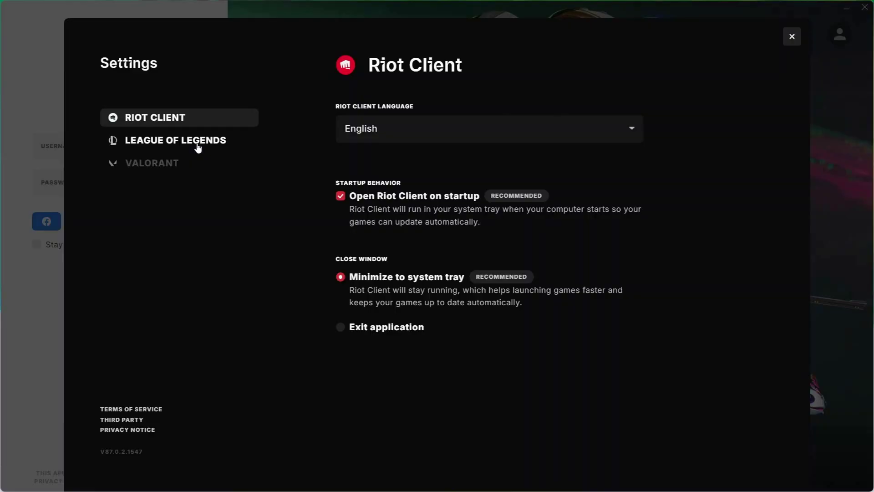
pyautogui.click(197, 144)
pyautogui.click(410, 388)
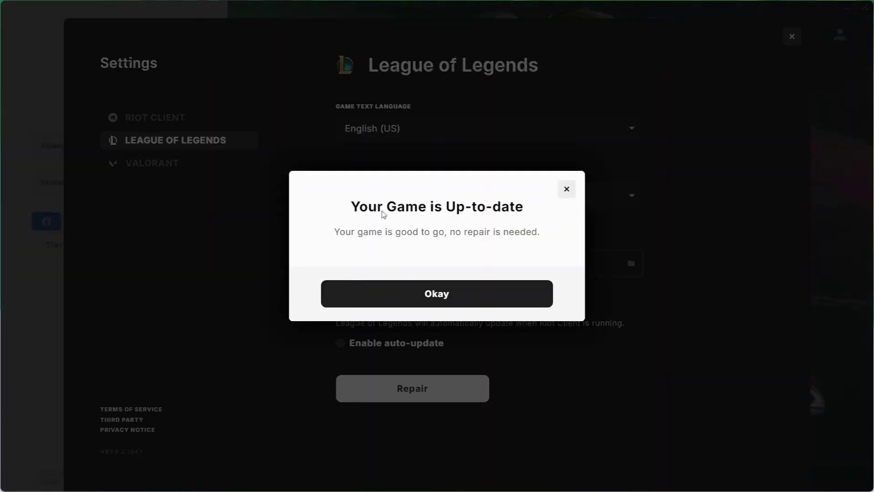
pyautogui.click(417, 301)
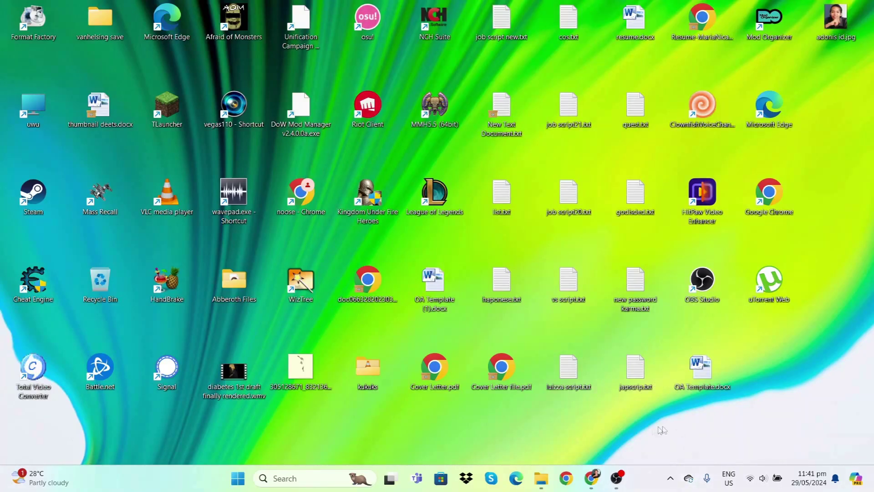
# Exit Citrix Workspace from the hidden tray icons, then bring Chrome to the front
pyautogui.click(670, 478)
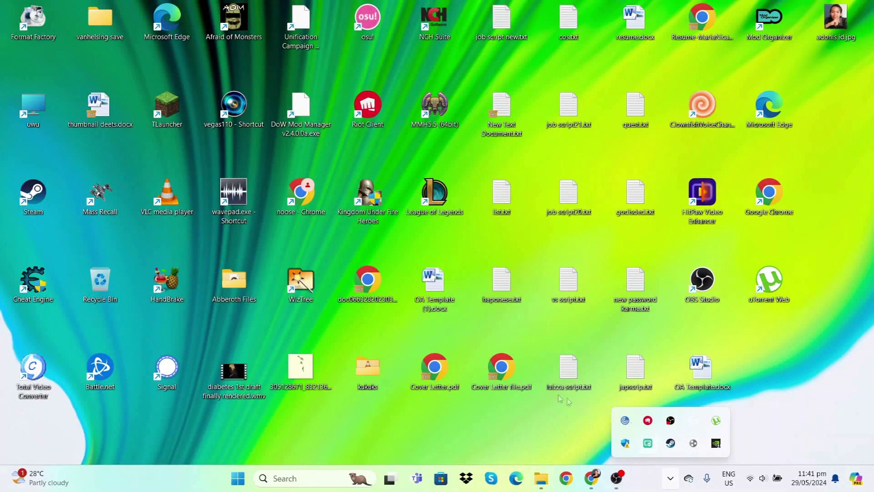
pyautogui.rightClick(626, 421)
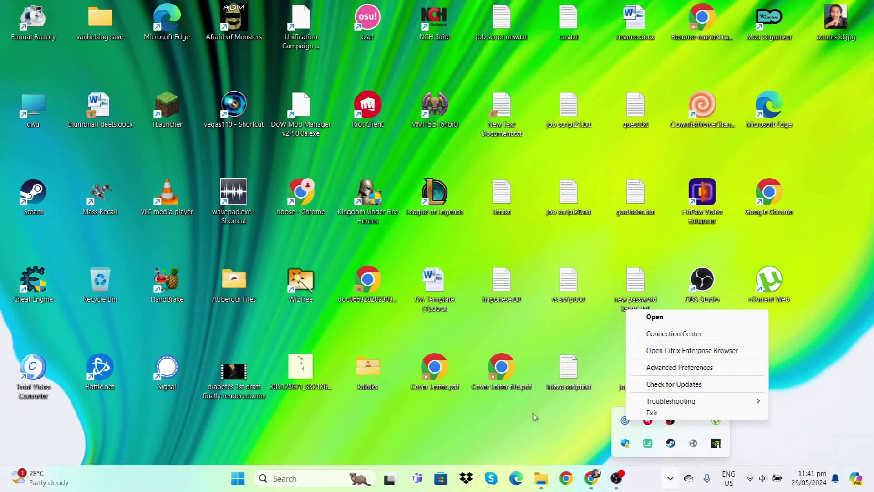
pyautogui.click(625, 422)
pyautogui.rightClick(625, 421)
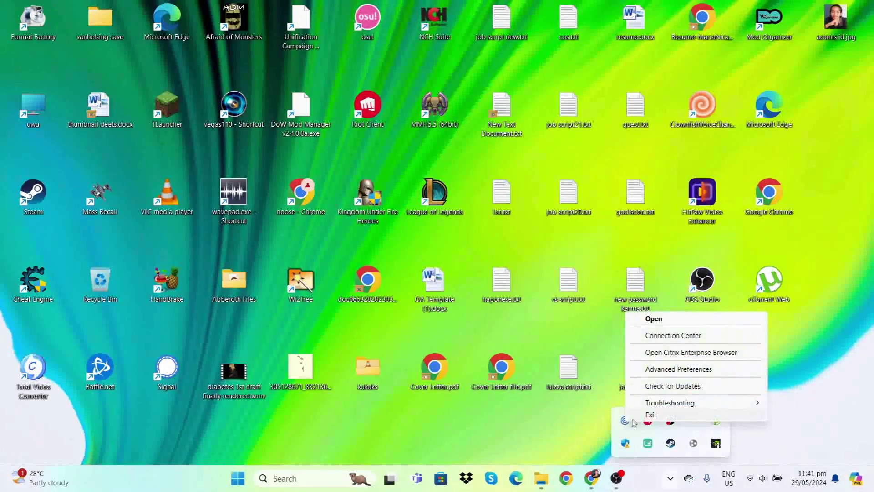
pyautogui.click(628, 423)
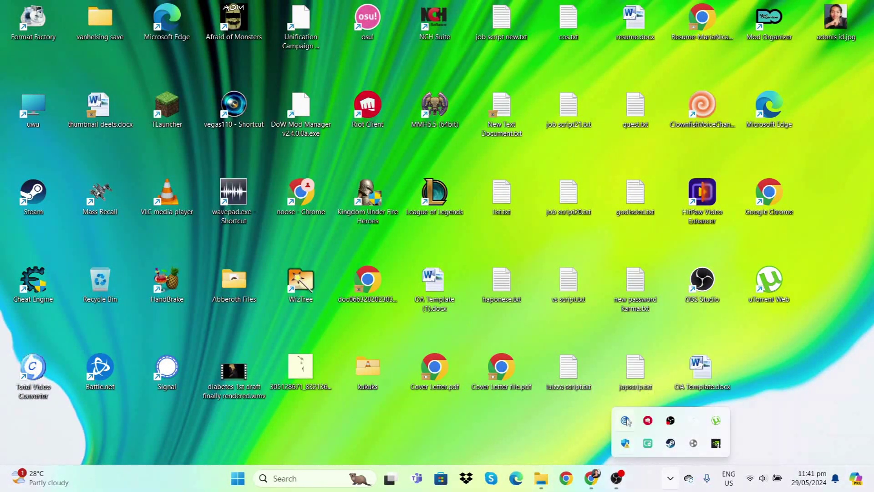
pyautogui.hotkey('alt', 'Tab')
pyautogui.scroll(1, 601, 273)
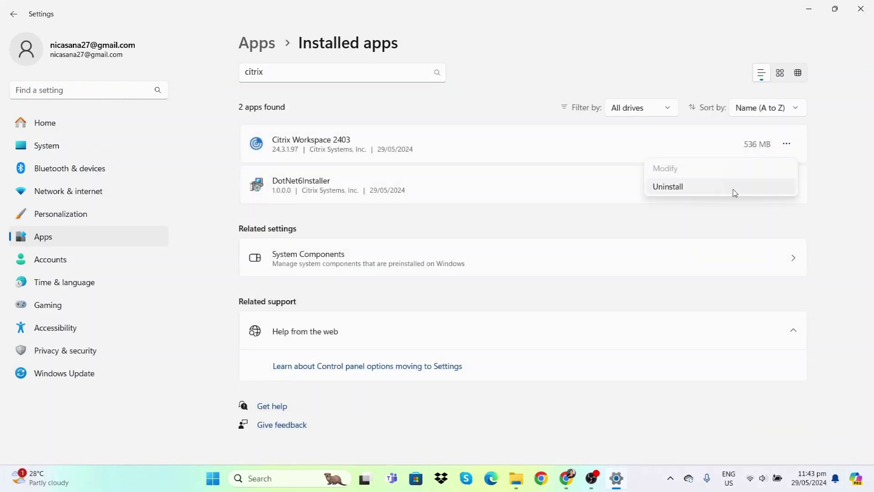
# Choose Uninstall for Citrix Workspace 2403 and confirm the removal
pyautogui.click(734, 192)
pyautogui.click(761, 208)
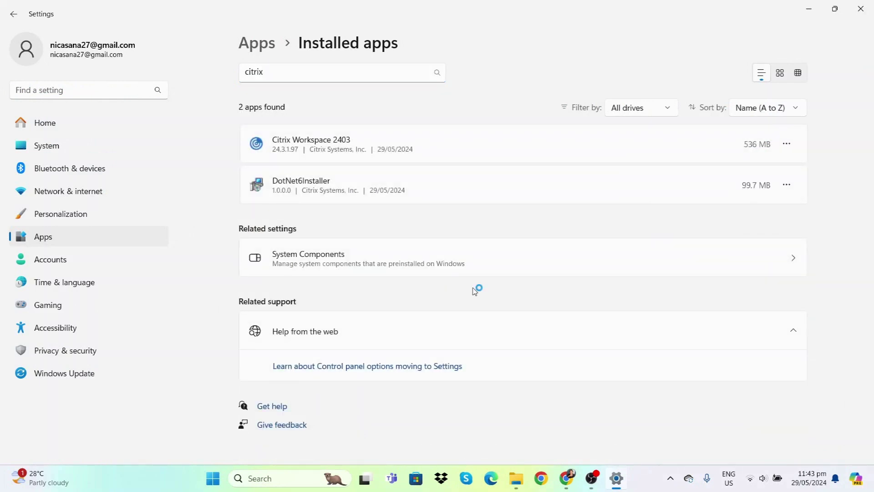